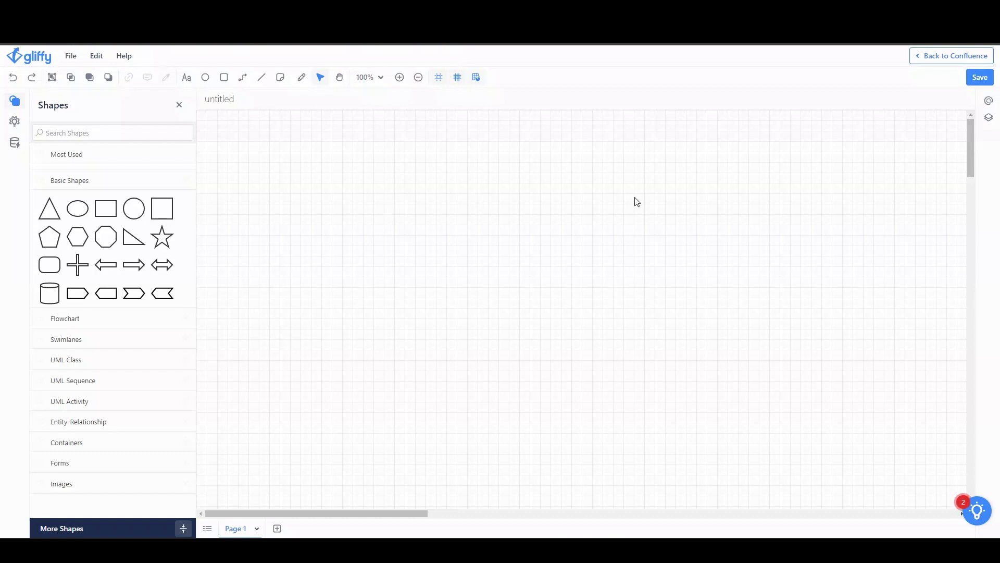
# Look at the layer list of the blank Gliffy diagram and close it again.
pyautogui.click(992, 119)
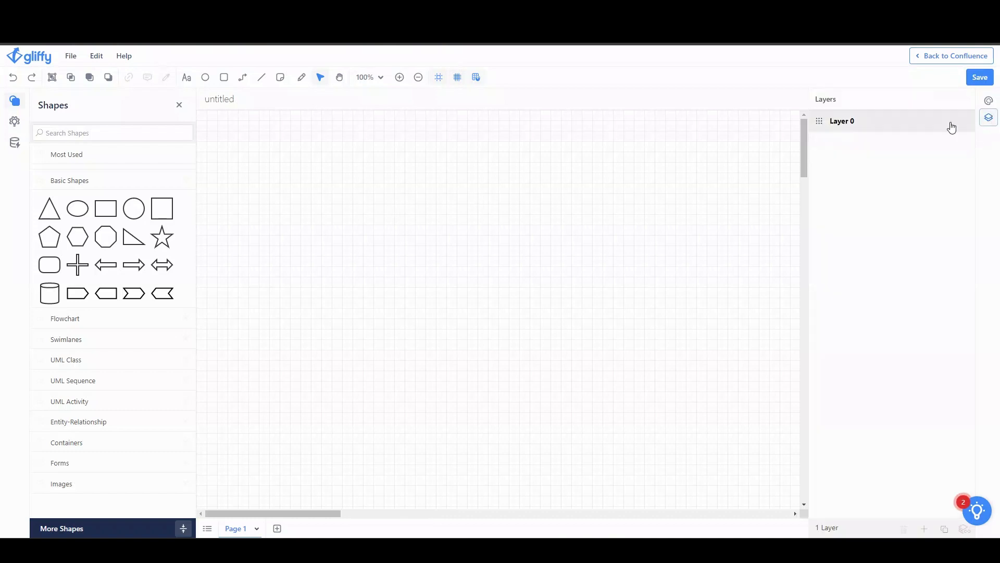
pyautogui.click(991, 121)
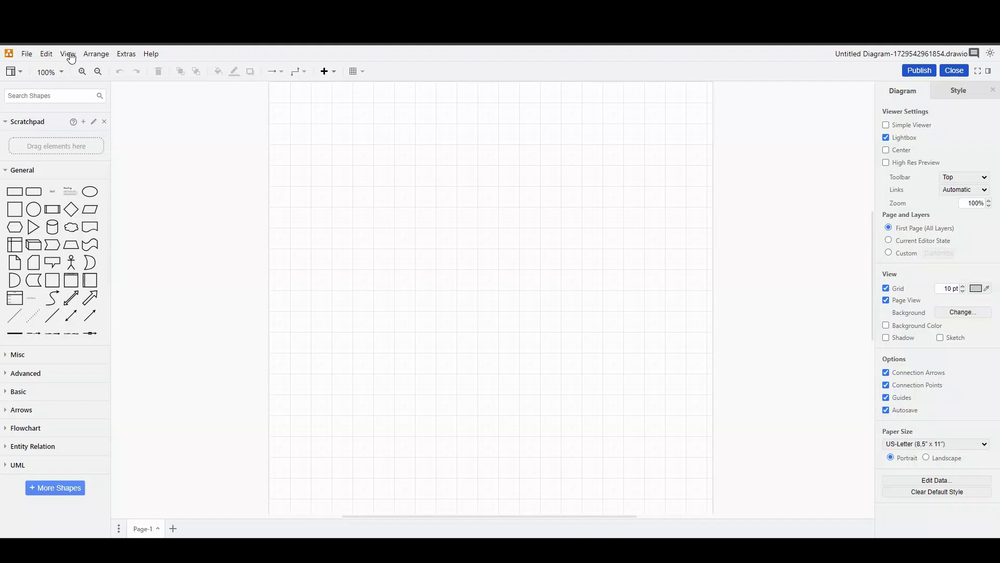
# Switch to draw.io, show its Layers window and move it clear of the format settings.
pyautogui.click(68, 54)
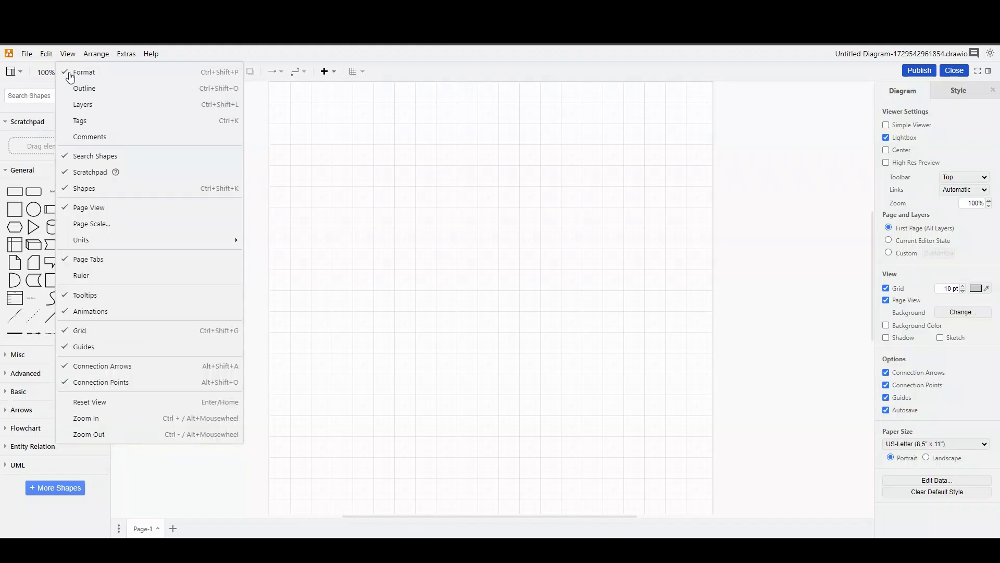
pyautogui.click(74, 105)
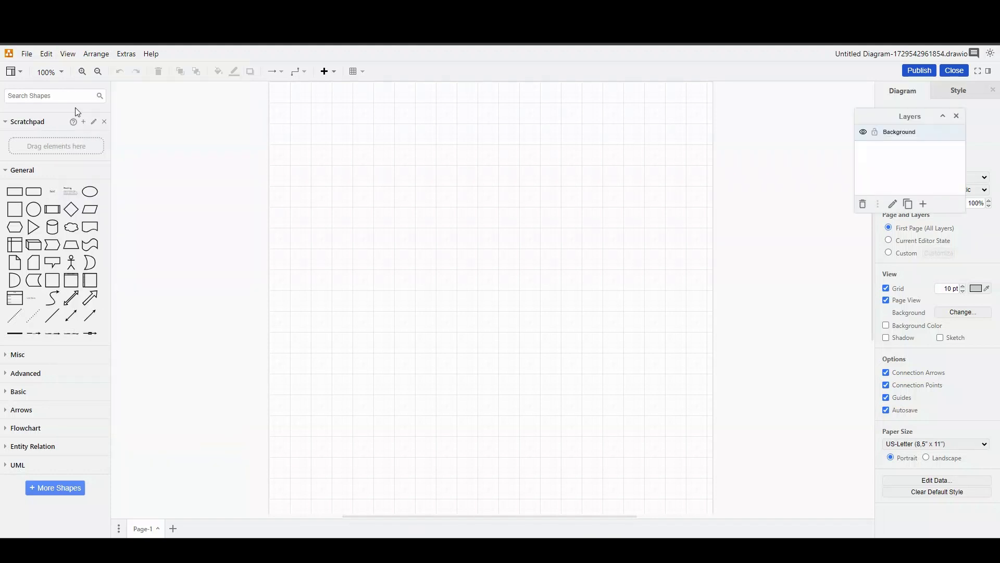
pyautogui.moveTo(880, 113); pyautogui.dragTo(774, 113)
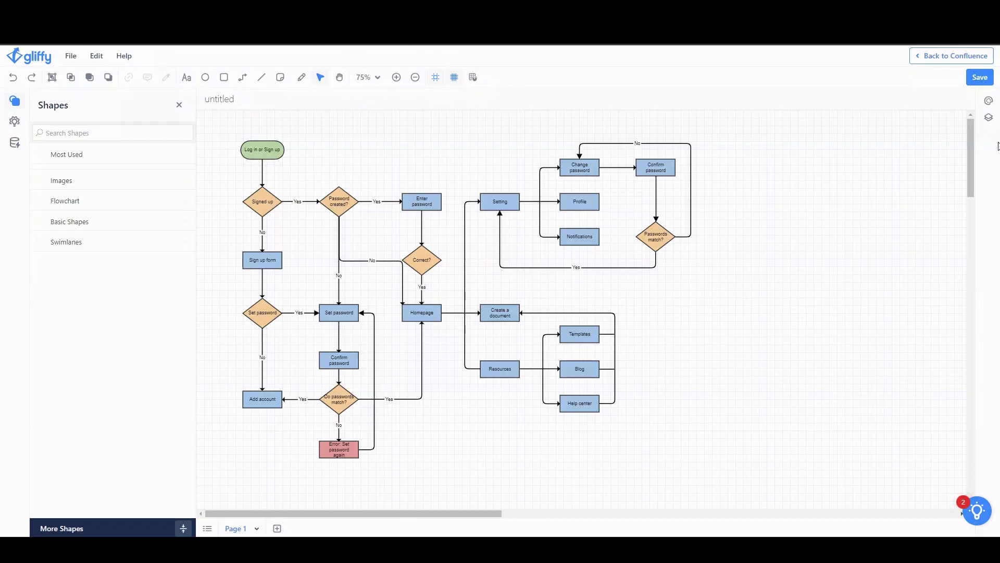
# Switch to the flowchart in Gliffy and add two new layers to it.
pyautogui.click(989, 118)
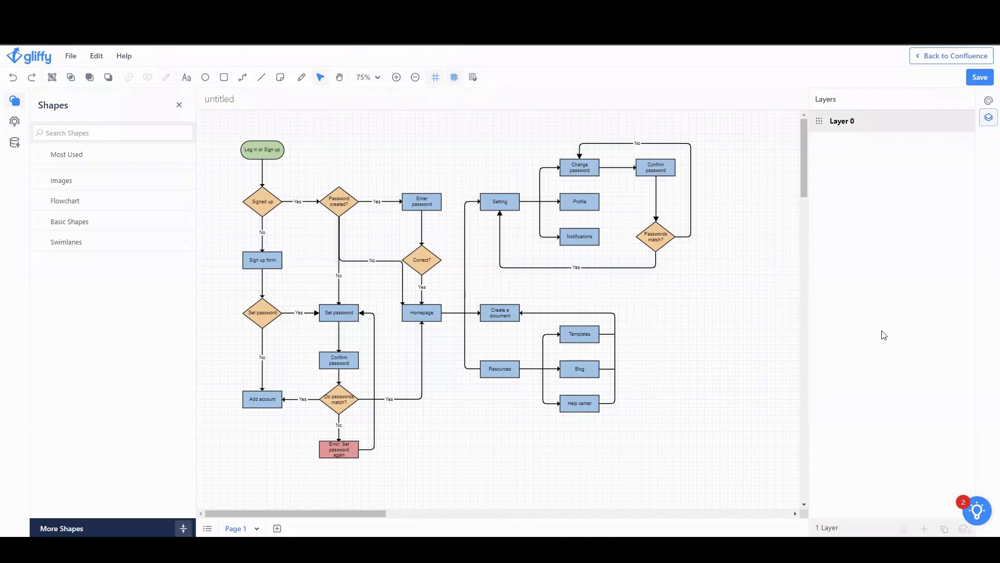
pyautogui.click(925, 529)
pyautogui.click(926, 530)
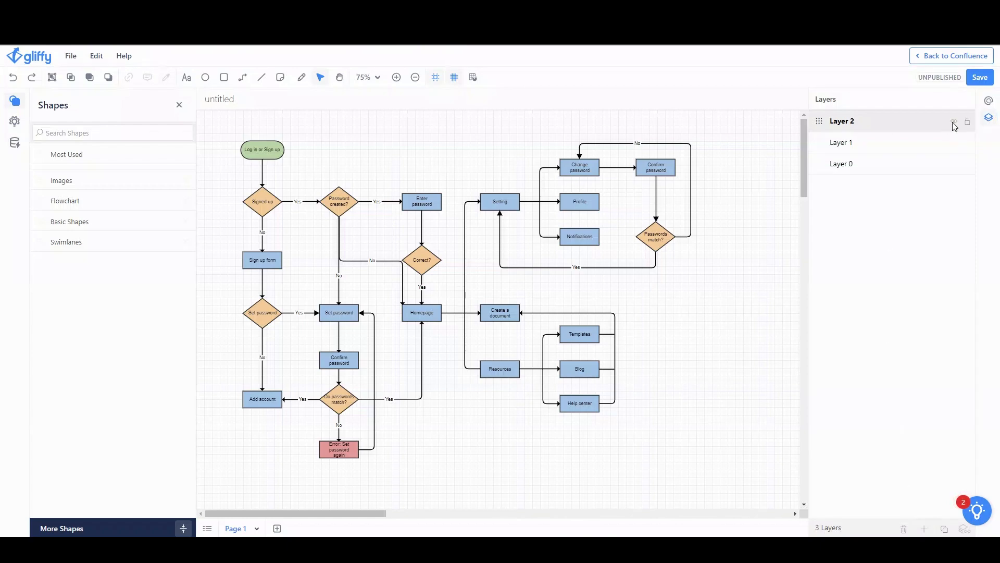
# Hide Layer 2 and rename it in the layer list.
pyautogui.click(953, 123)
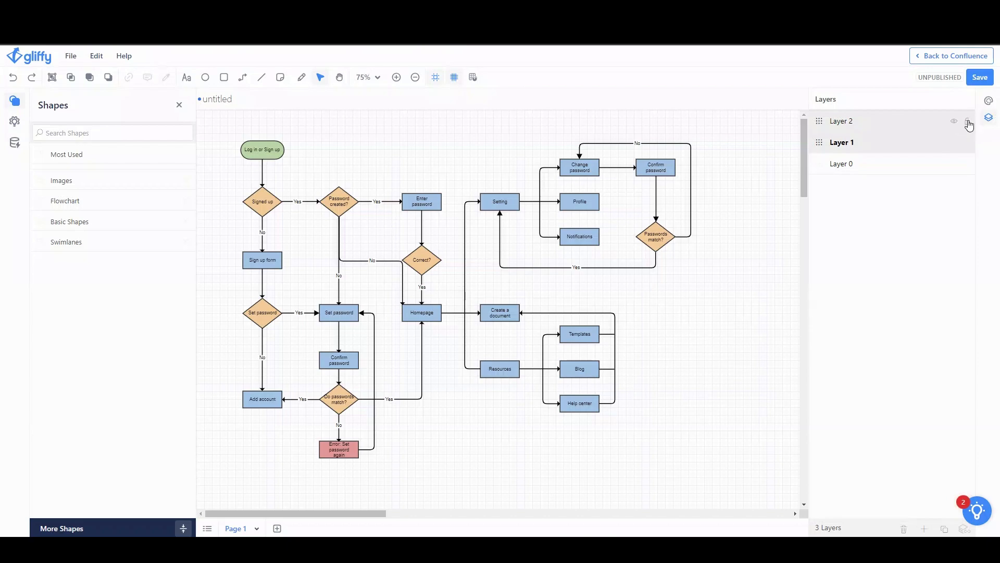
pyautogui.doubleClick(855, 120)
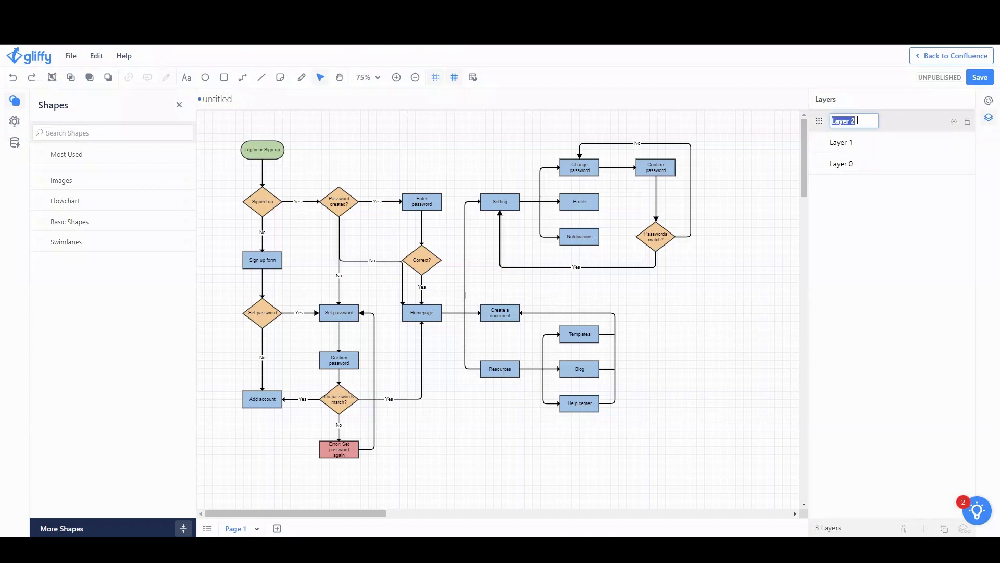
pyautogui.write('R')
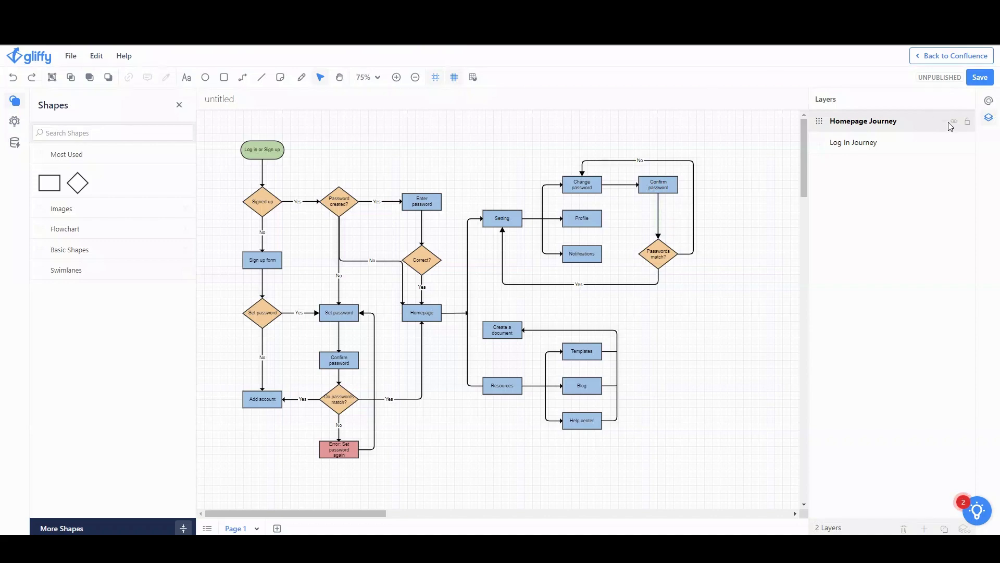
# Hide the Homepage Journey layer and show it again.
pyautogui.click(955, 121)
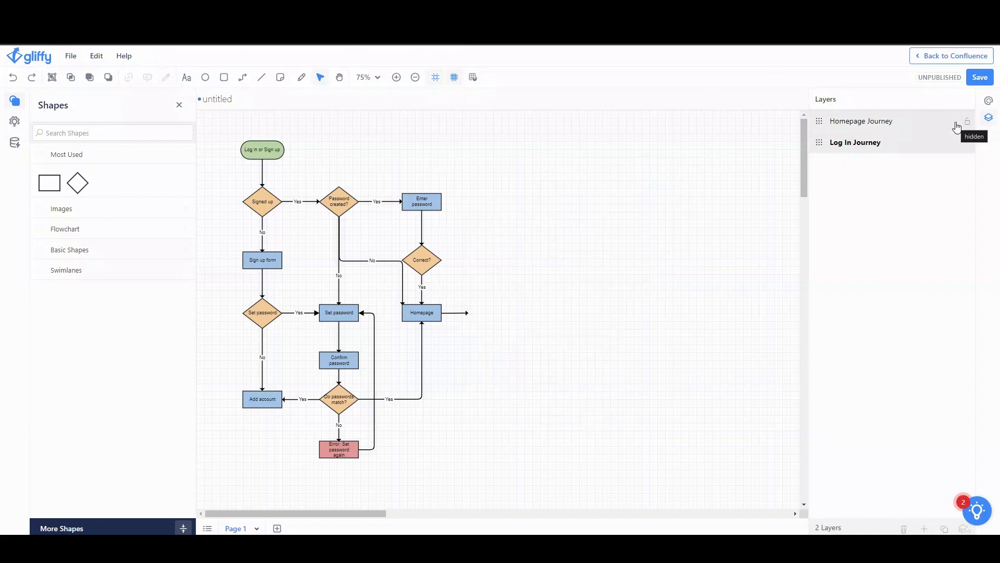
pyautogui.click(956, 126)
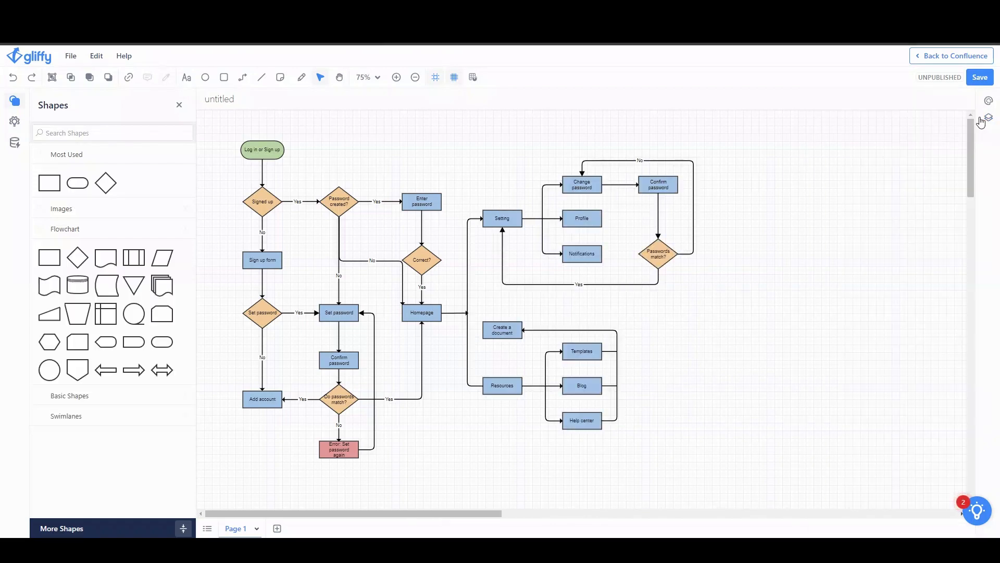
# With the layer list open, place a rounded terminator shape above the flowchart and label it "Show Homepage".
pyautogui.click(989, 119)
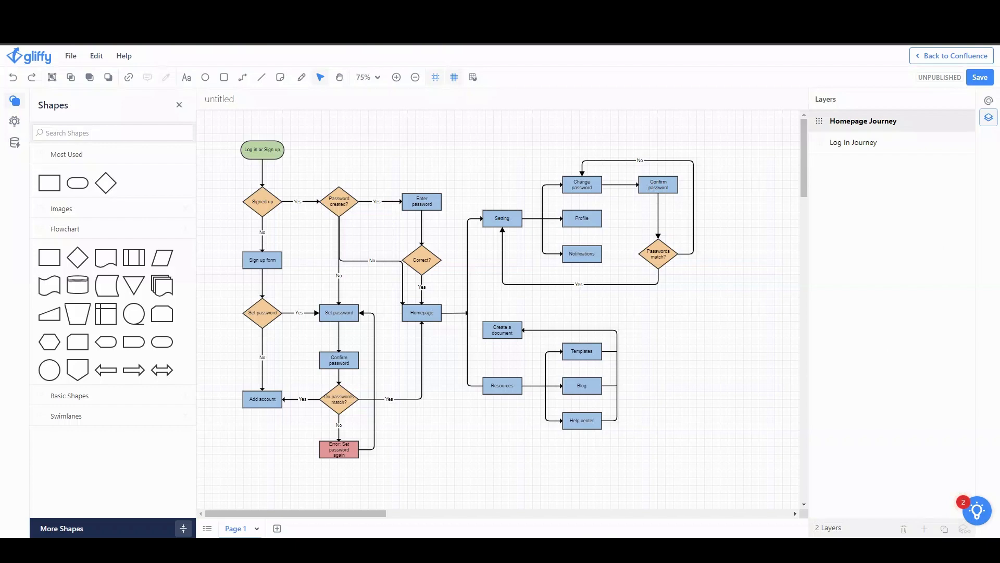
pyautogui.moveTo(78, 183); pyautogui.dragTo(341, 123)
pyautogui.write('Show Homepage')
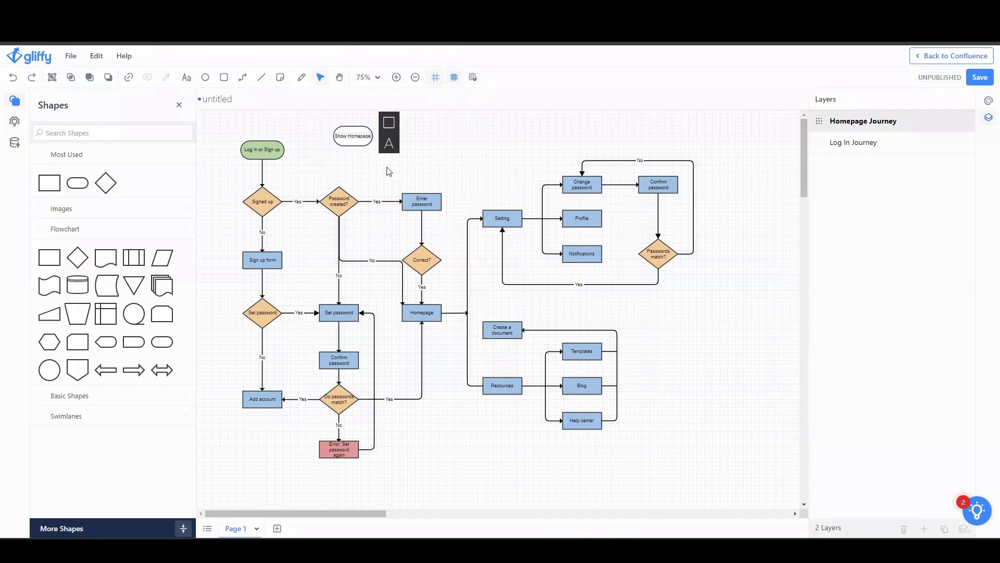
# Duplicate the Show Homepage shape beside the original and change the copy's label to "Do Not Show Homepage".
pyautogui.click(352, 137)
pyautogui.moveTo(360, 140); pyautogui.dragTo(421, 139)
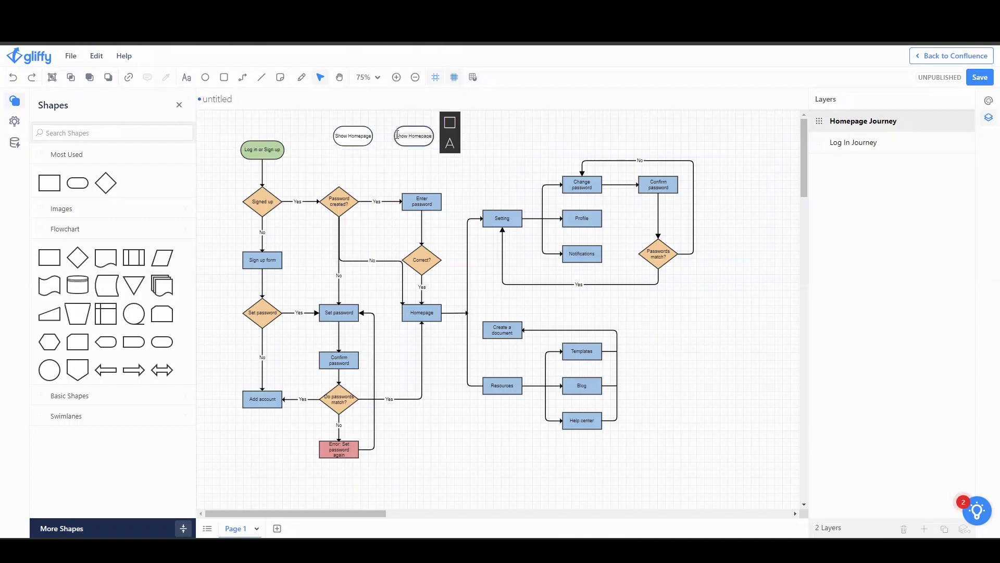
pyautogui.click(397, 134)
pyautogui.write('Do Not')
pyautogui.click(387, 170)
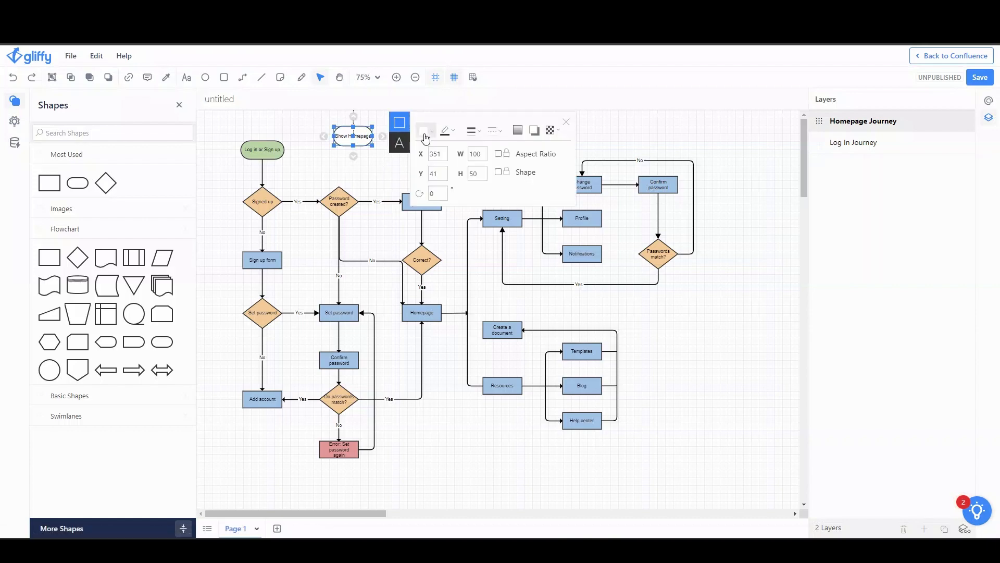
# Fill the Show Homepage shape with light green and the Do Not Show Homepage shape with red.
pyautogui.click(424, 133)
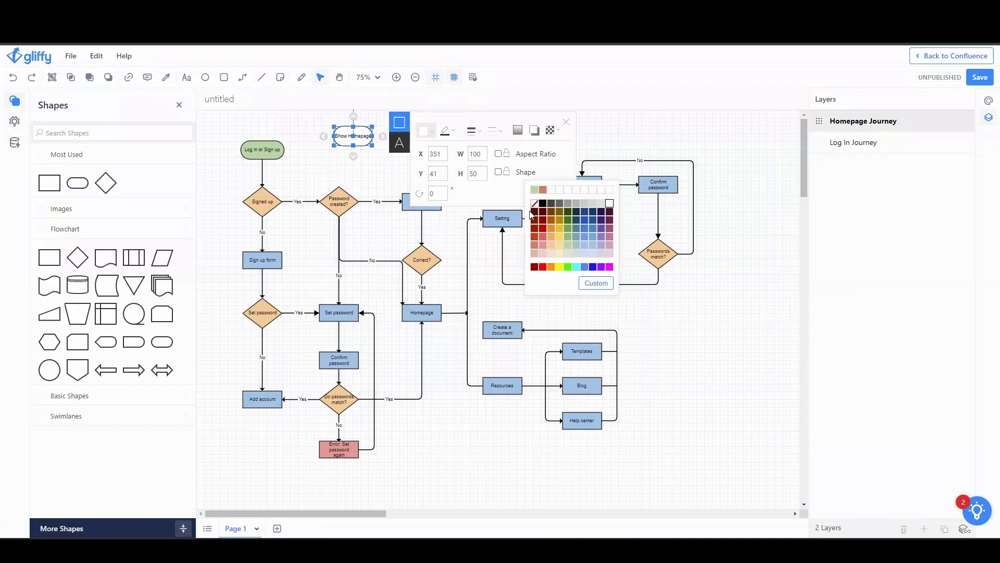
pyautogui.click(533, 189)
pyautogui.click(371, 163)
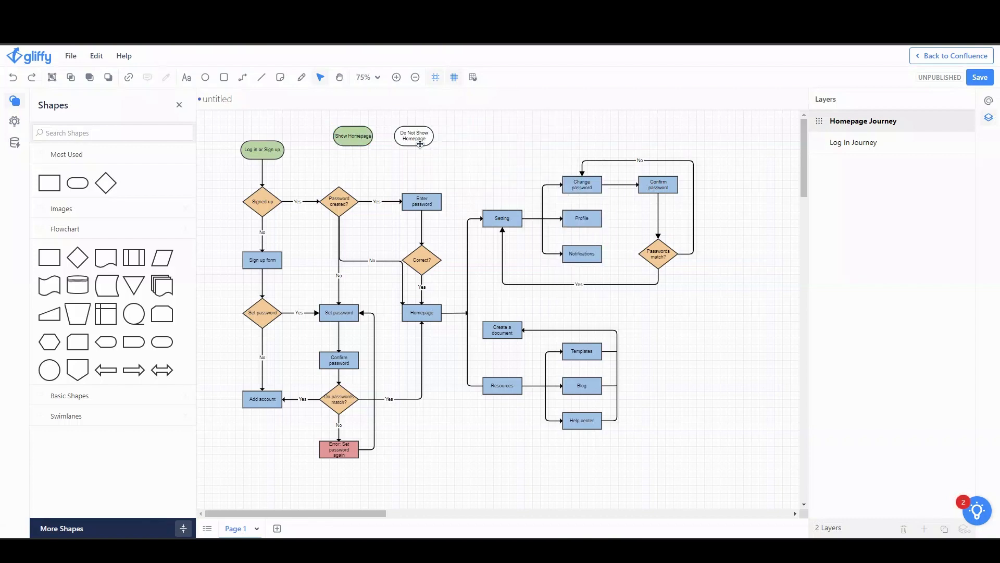
pyautogui.click(427, 137)
pyautogui.click(489, 131)
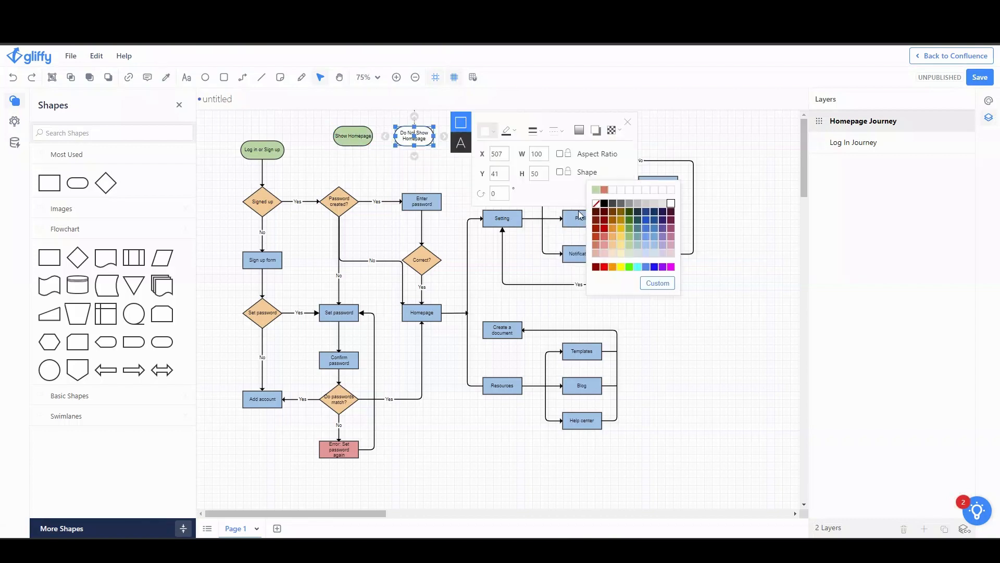
pyautogui.click(605, 190)
pyautogui.click(833, 237)
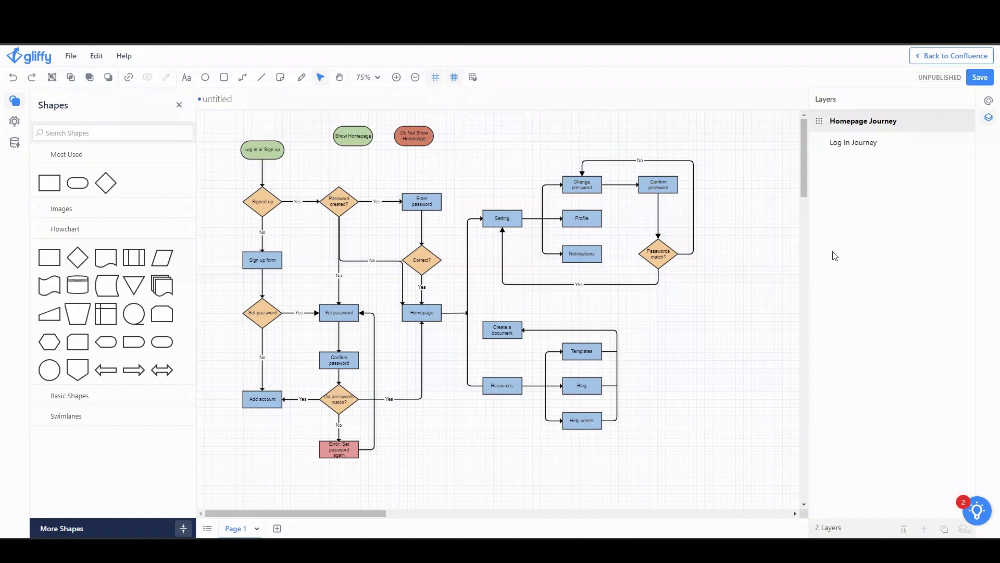
# Link the Do Not Show Homepage shape to a layer switch that excludes Homepage Journey and save the link.
pyautogui.click(964, 529)
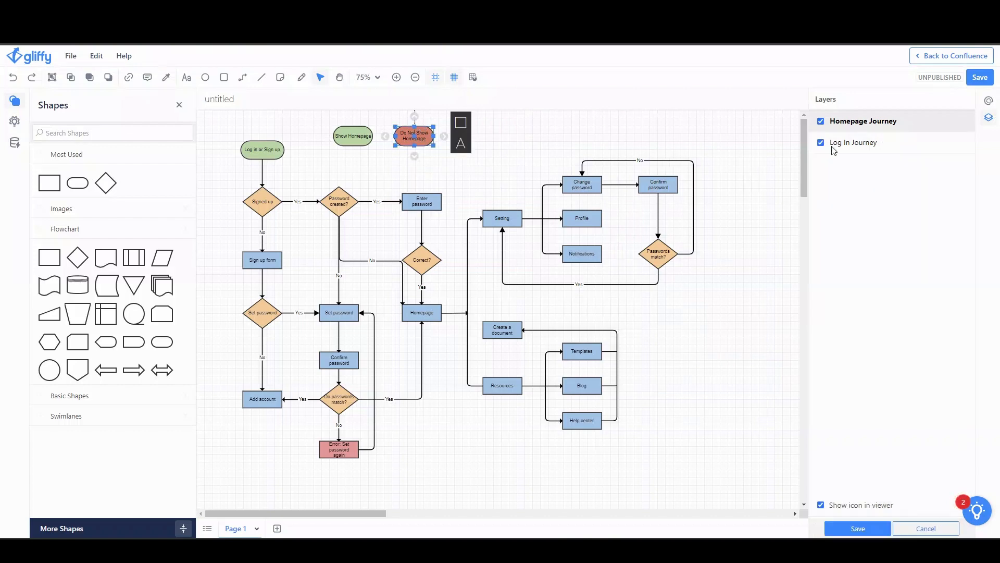
pyautogui.click(822, 121)
pyautogui.click(868, 529)
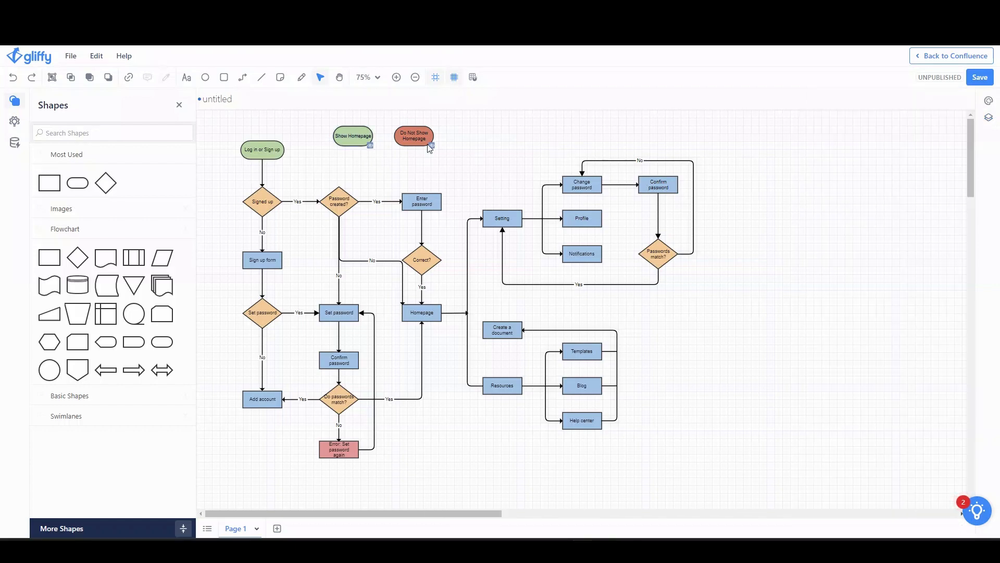
# Reopen the Do Not Show Homepage shape's layer link, set it to show only Log In Journey, and save it.
pyautogui.click(989, 122)
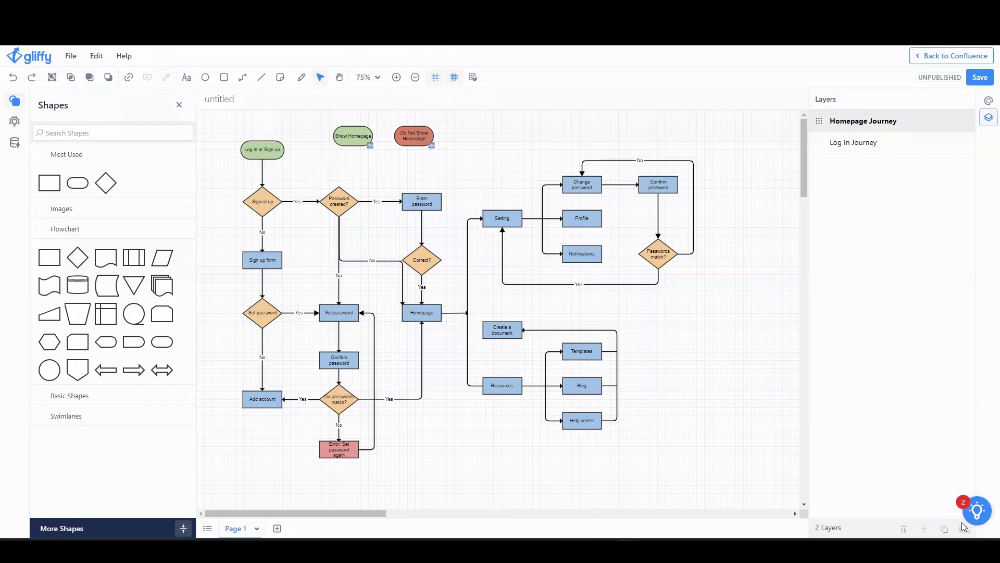
pyautogui.click(875, 143)
pyautogui.click(415, 135)
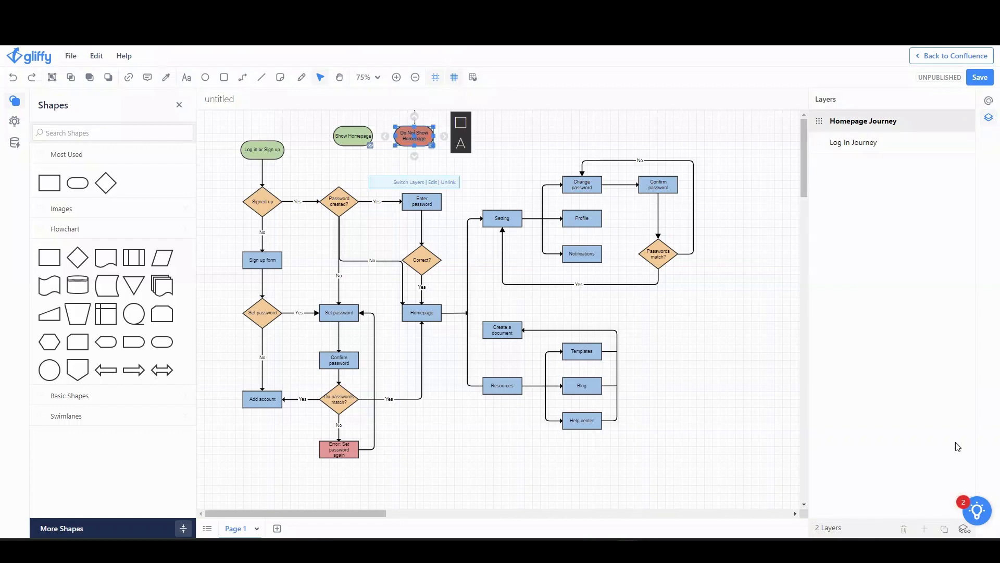
pyautogui.click(962, 530)
pyautogui.click(822, 142)
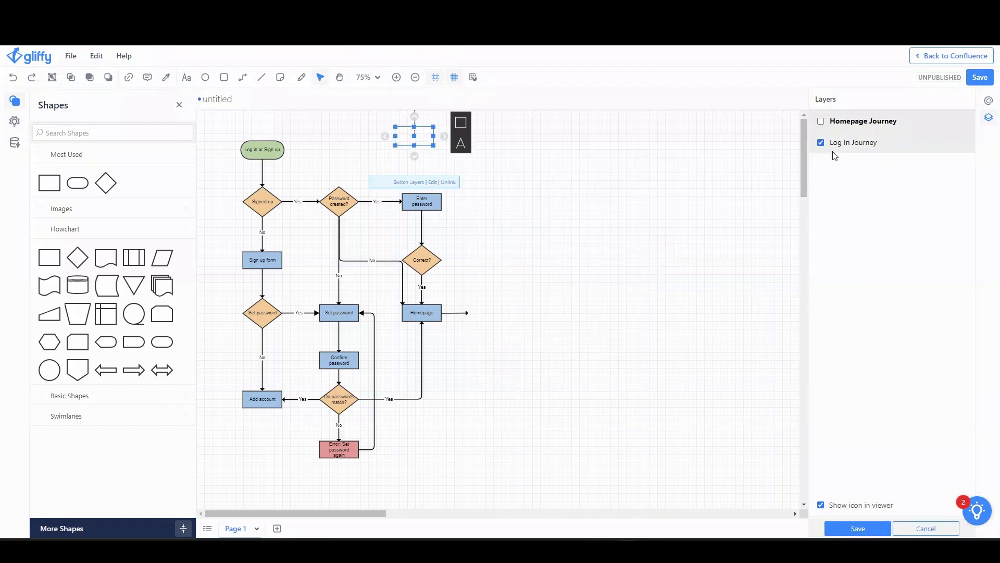
pyautogui.click(866, 527)
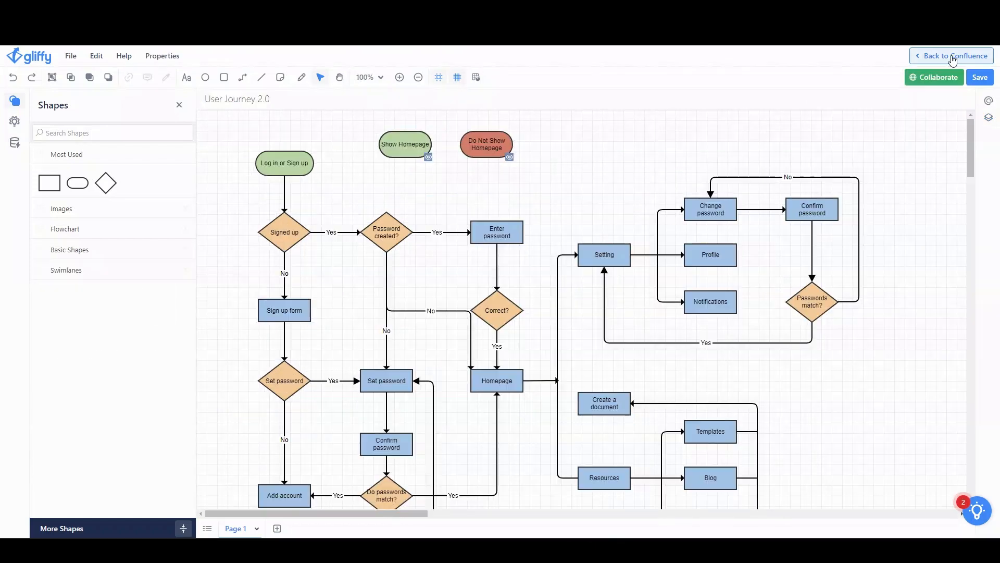
# Return to the Confluence page and open the User Journey 2.0 diagram in the full-screen viewer.
pyautogui.click(951, 56)
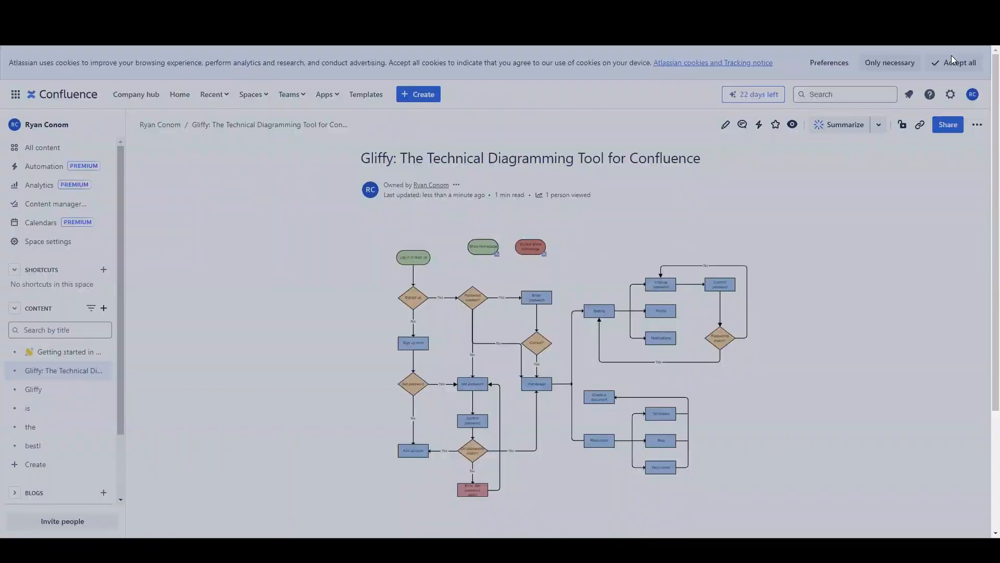
pyautogui.click(717, 217)
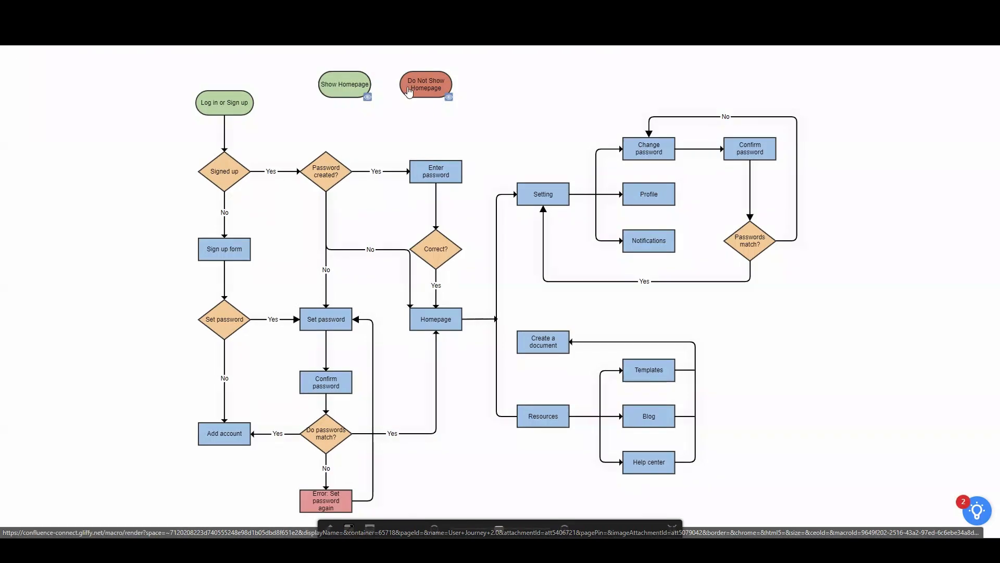
# Test the Do Not Show Homepage and Show Homepage layer links in the viewer and exit full screen.
pyautogui.click(409, 92)
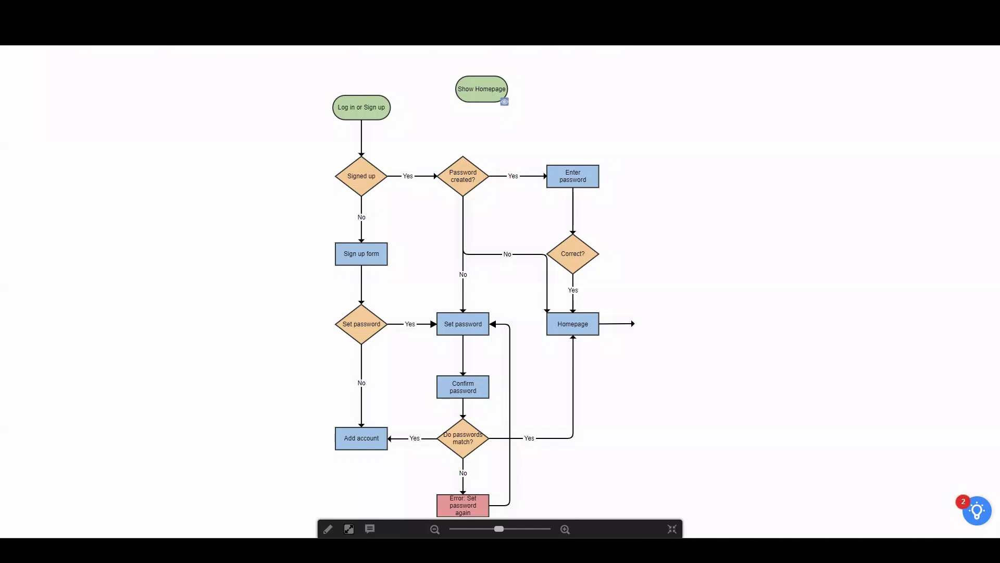
pyautogui.click(472, 94)
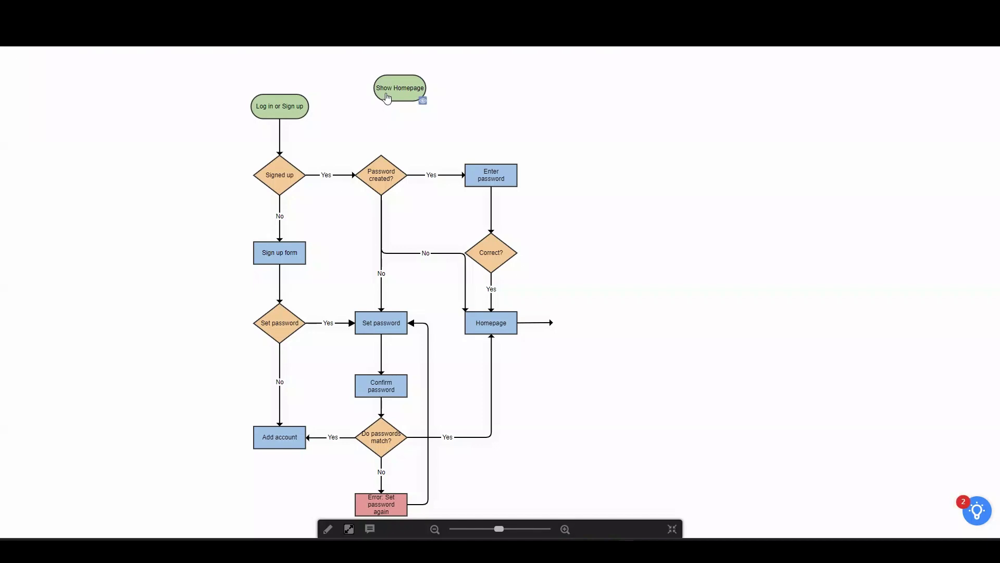
pyautogui.click(387, 94)
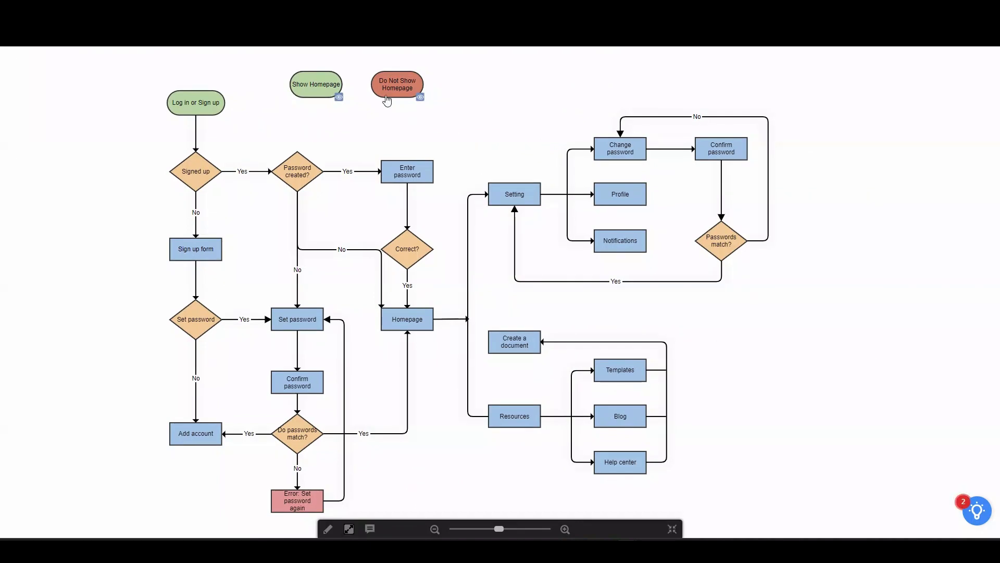
pyautogui.click(388, 99)
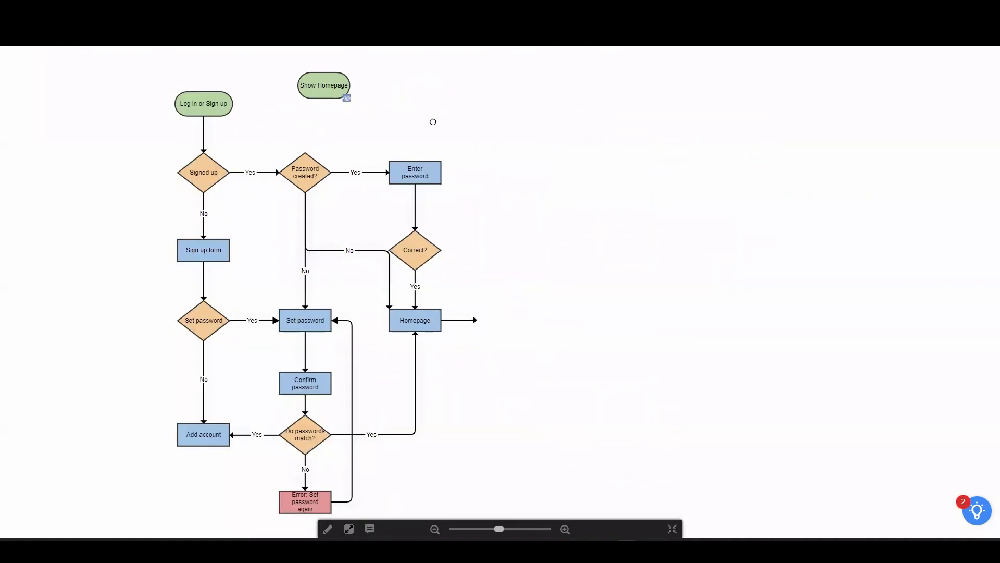
pyautogui.click(672, 528)
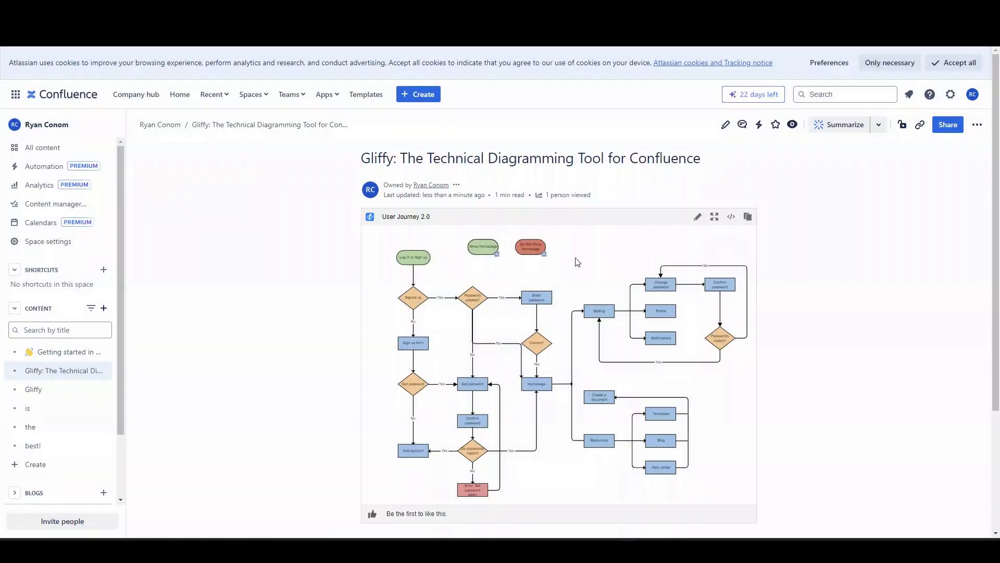
# Look at the Confluence page's sharing options and close them.
pyautogui.click(939, 129)
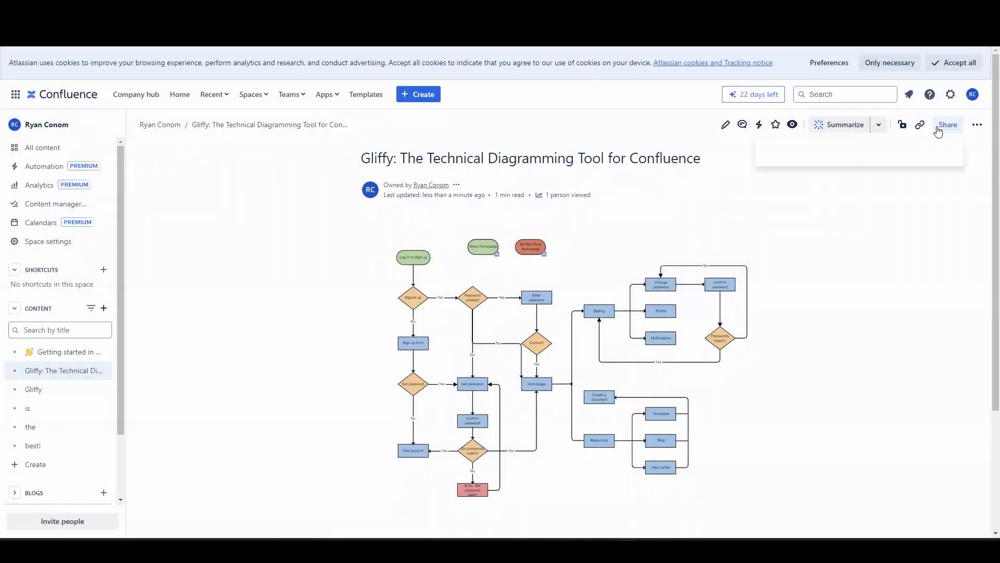
pyautogui.click(939, 130)
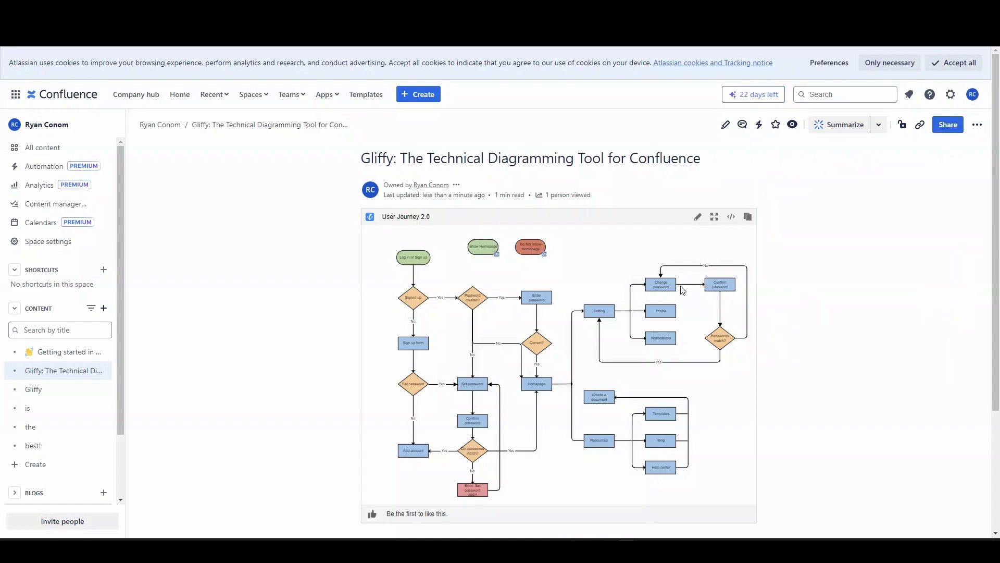
# Open the Gliffy new-diagram chooser and browse the Business Process, Network Diagrams and AWS Architecture templates.
pyautogui.click(698, 218)
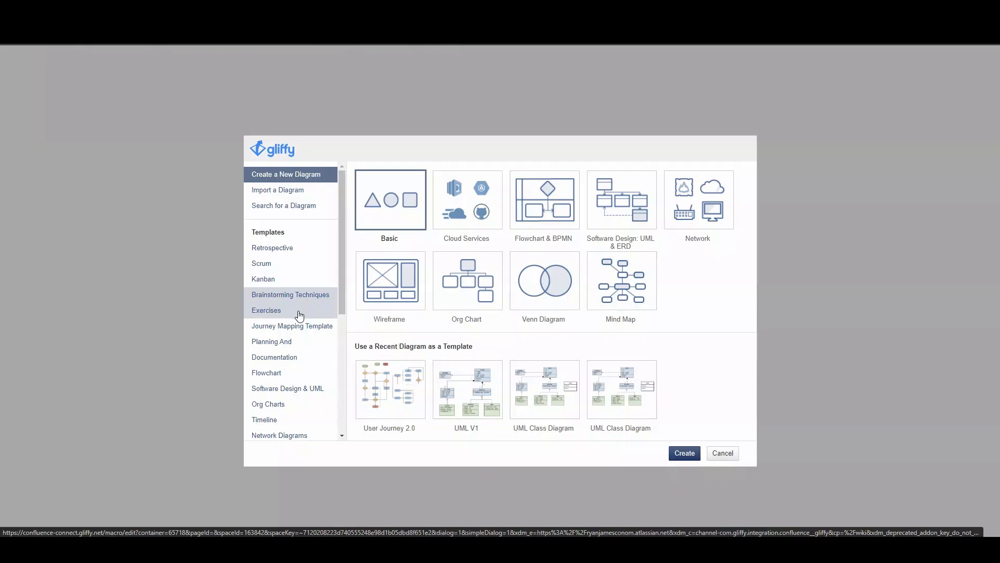
pyautogui.scroll(-1, 298, 315)
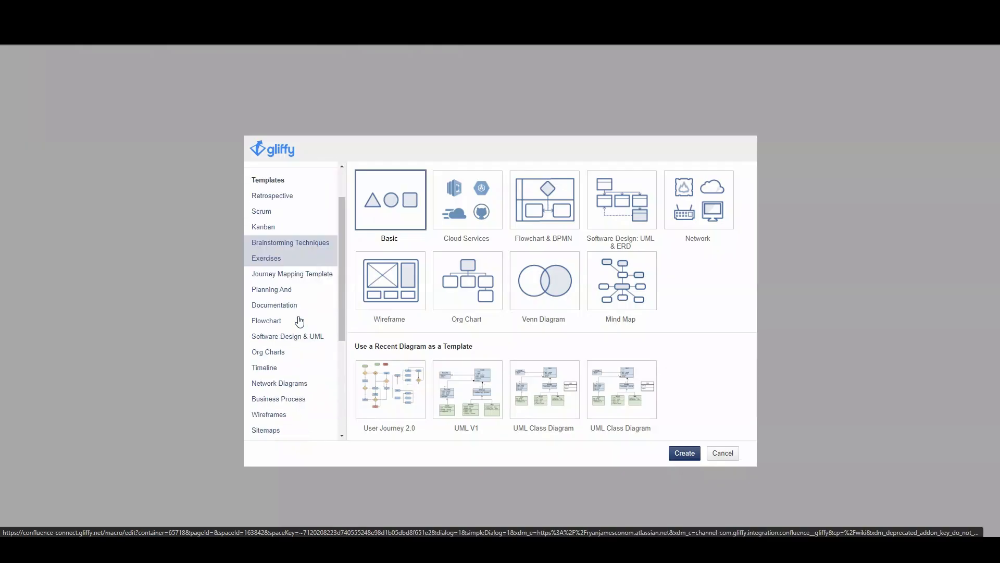
pyautogui.click(290, 402)
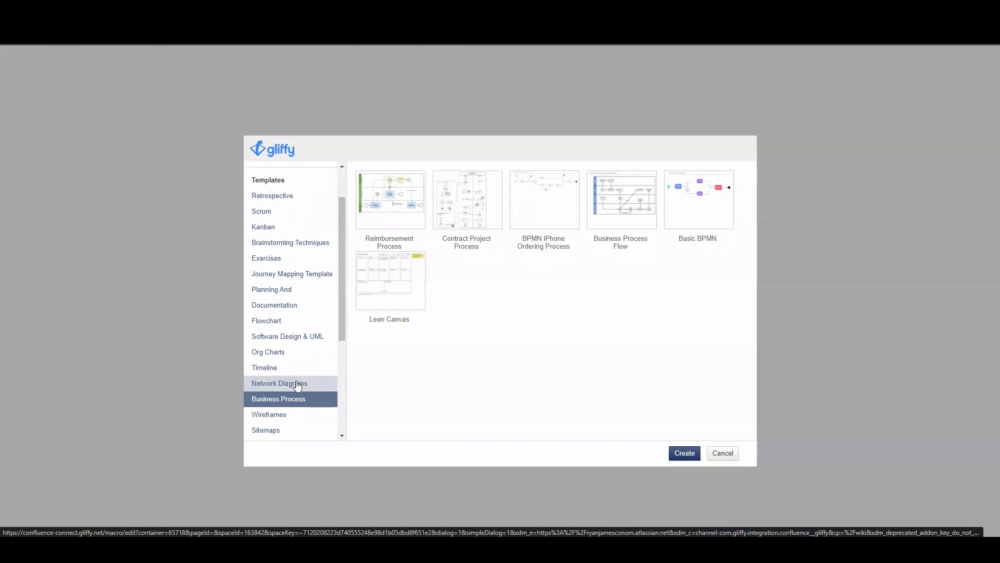
pyautogui.click(297, 385)
pyautogui.scroll(-2, 295, 388)
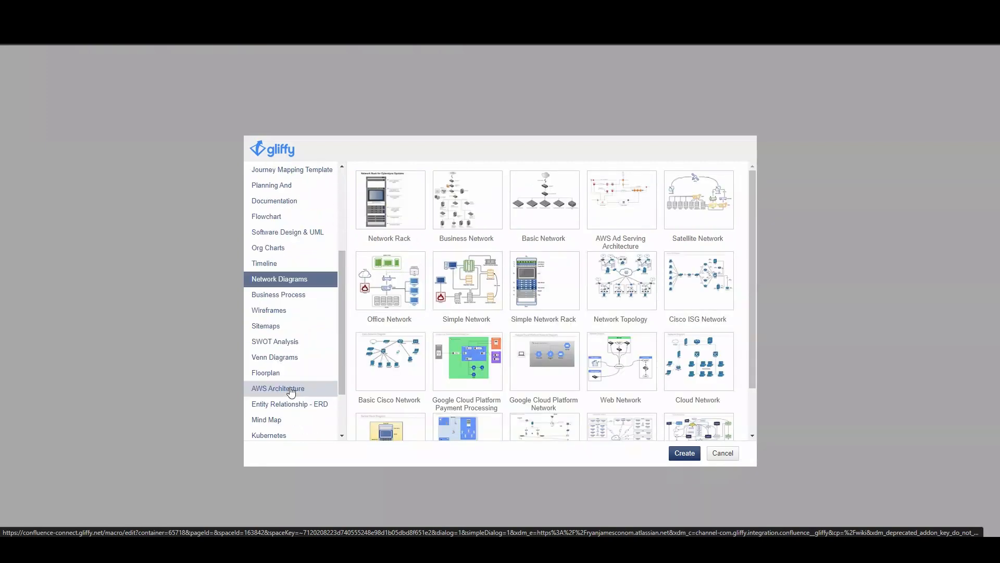
pyautogui.click(291, 390)
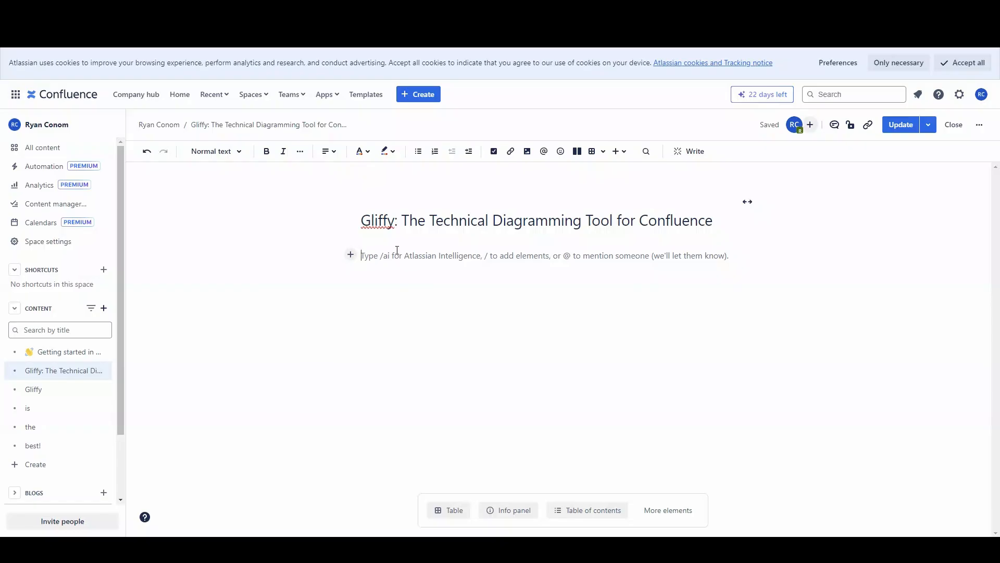
# Insert a blank draw.io diagram into the Confluence page and display its Layers window beside the drawing page.
pyautogui.write('/draw')
pyautogui.click(399, 277)
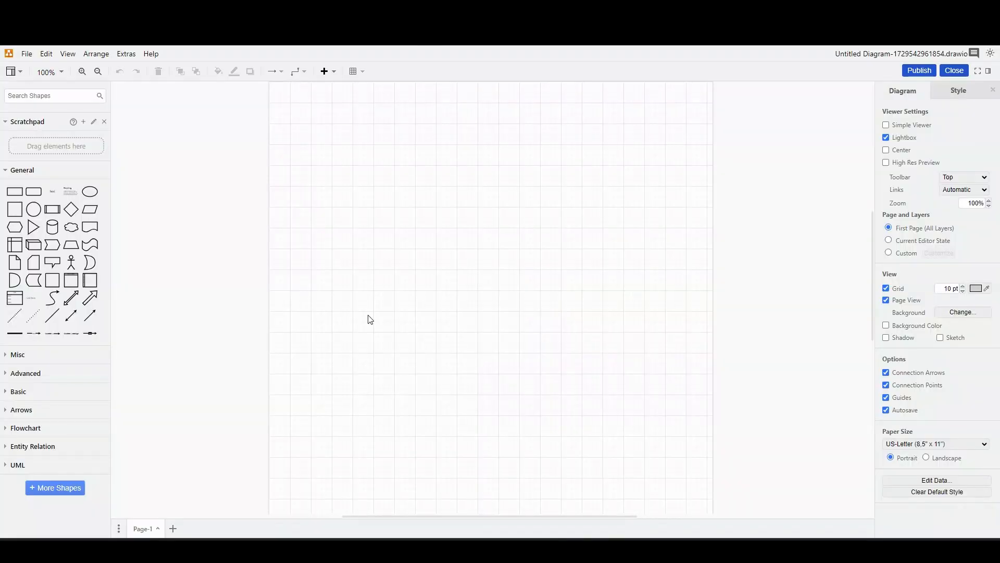
pyautogui.click(28, 57)
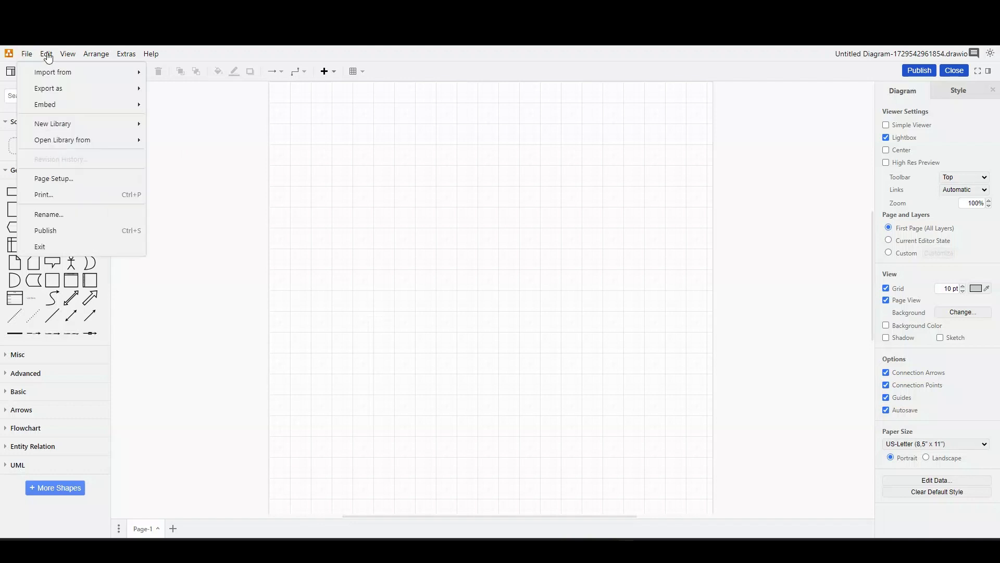
pyautogui.click(48, 57)
pyautogui.click(69, 55)
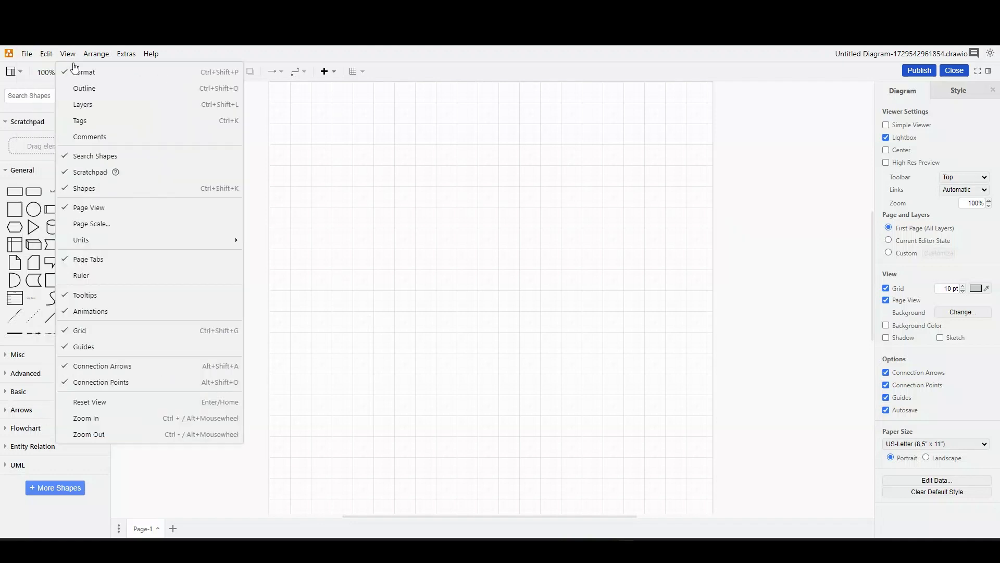
pyautogui.click(84, 106)
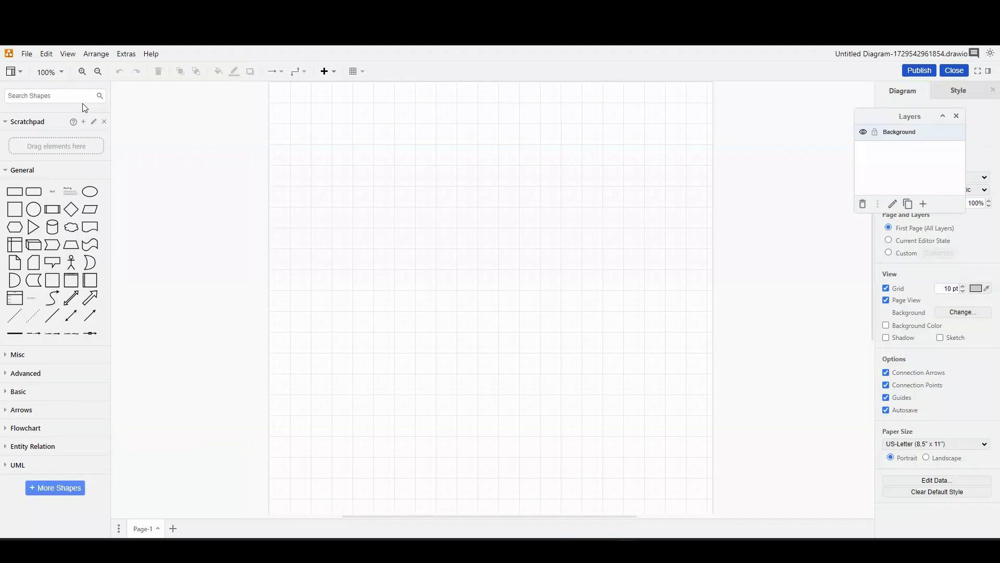
pyautogui.moveTo(886, 116); pyautogui.dragTo(776, 112)
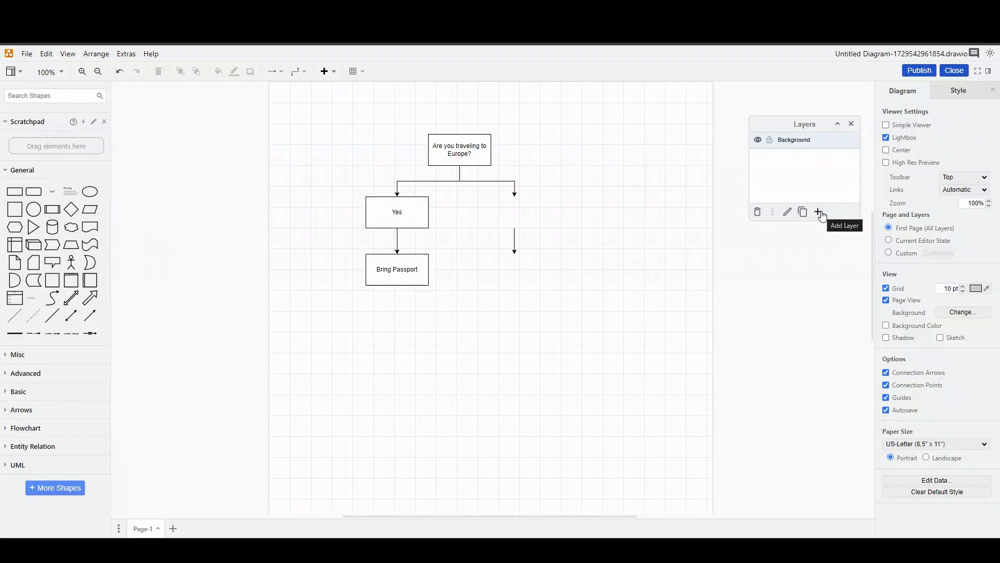
# Add a new layer and place a rectangle labelled No on it in the empty branch opposite Yes.
pyautogui.click(820, 212)
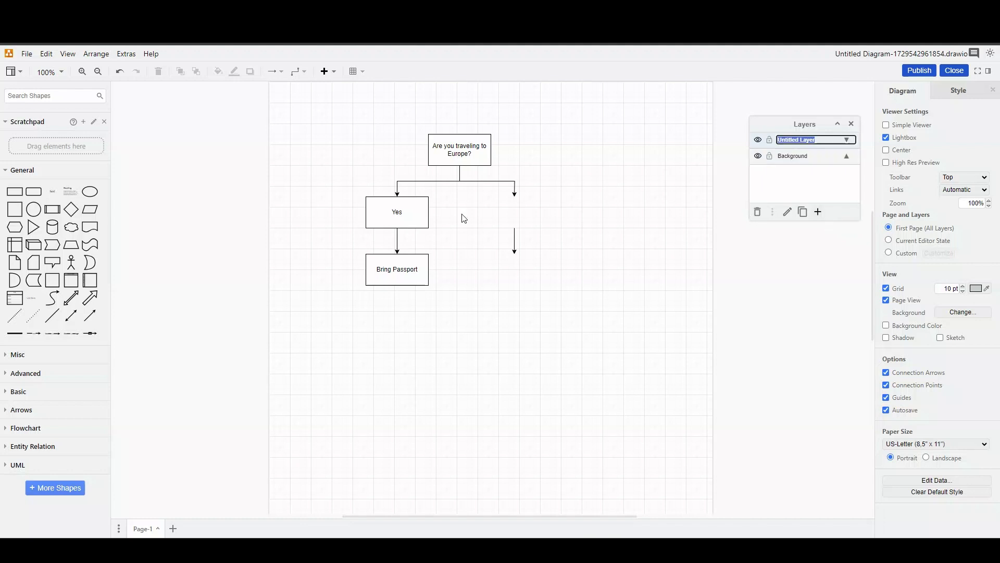
pyautogui.moveTo(15, 191); pyautogui.dragTo(484, 201)
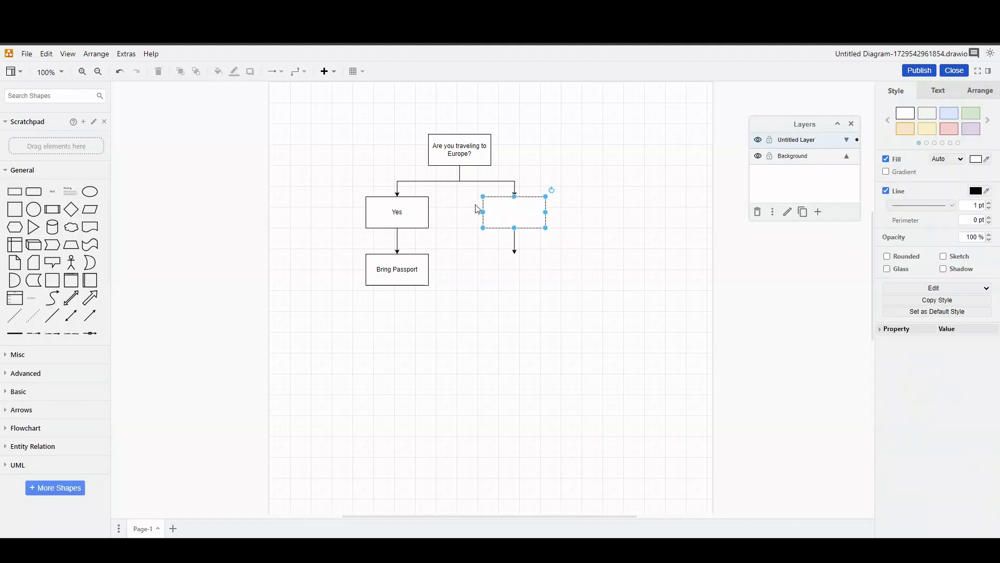
pyautogui.doubleClick(514, 208)
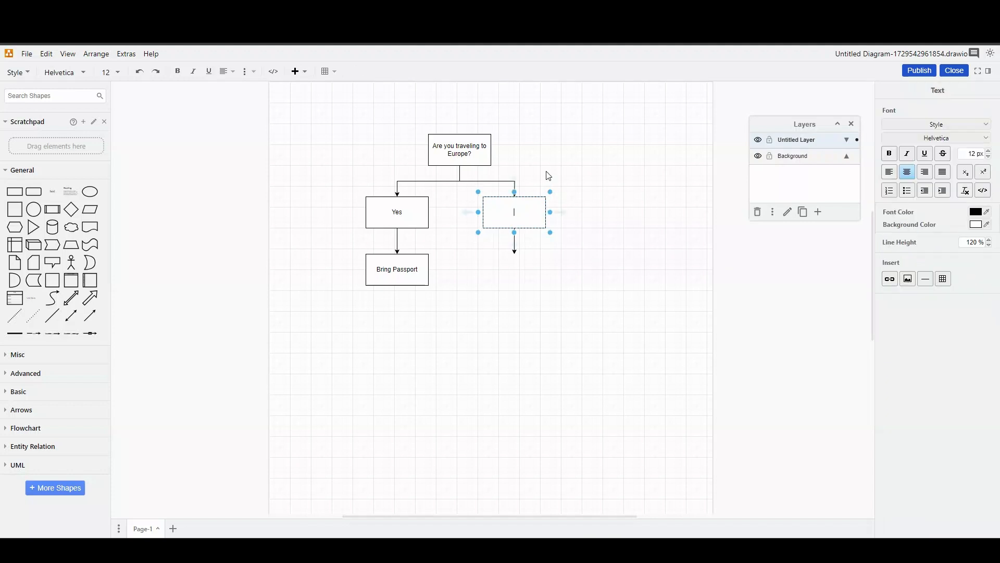
pyautogui.click(553, 225)
# Copy the No rectangle to the end of the arrow below it and label the copy Leave Passport Home.
pyautogui.moveTo(527, 208); pyautogui.dragTo(519, 266)
pyautogui.doubleClick(519, 266)
pyautogui.write('Leave Passport Home')
pyautogui.press('Escape')
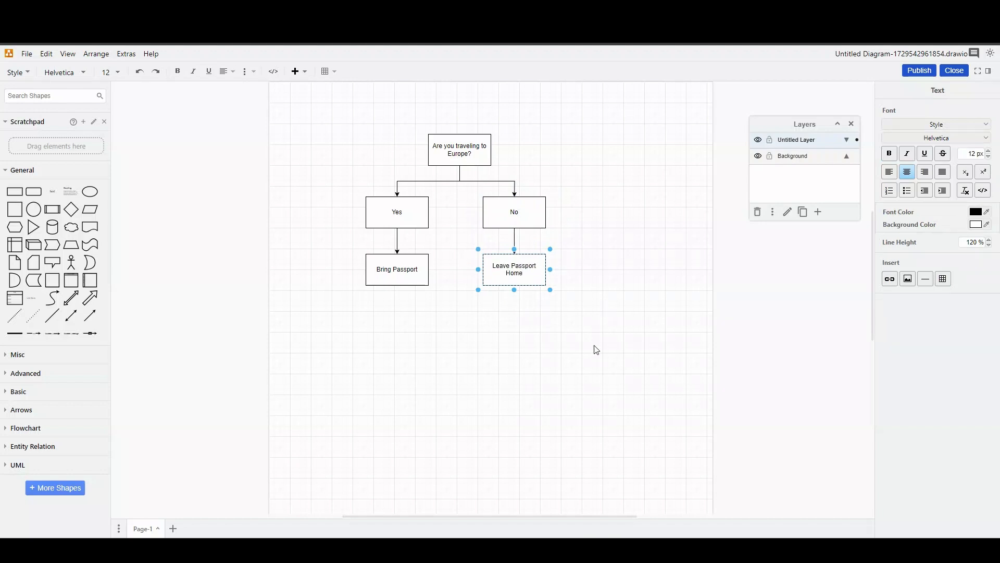
pyautogui.click(593, 342)
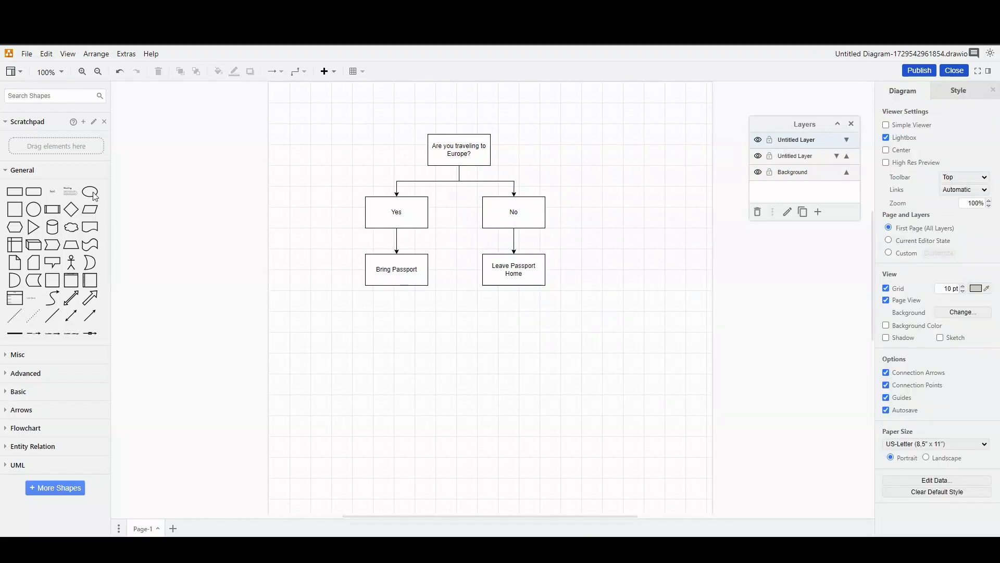
# On another new layer, place an ellipse beside the Are you traveling to Europe? box and label it I'm Going To EUROPE!
pyautogui.moveTo(95, 196); pyautogui.dragTo(350, 141)
pyautogui.doubleClick(354, 134)
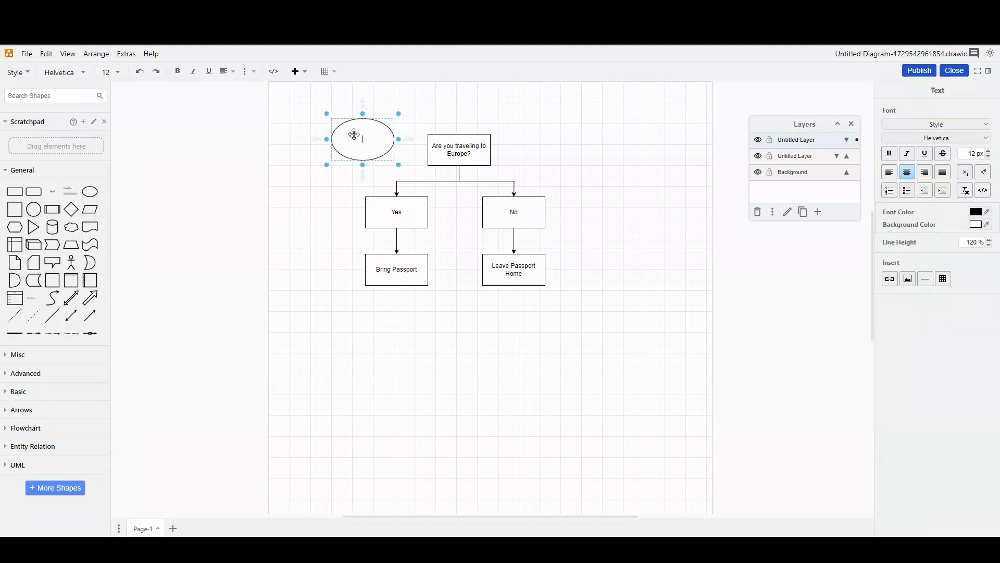
pyautogui.write("I'm Going To EUROPE!")
pyautogui.click(332, 210)
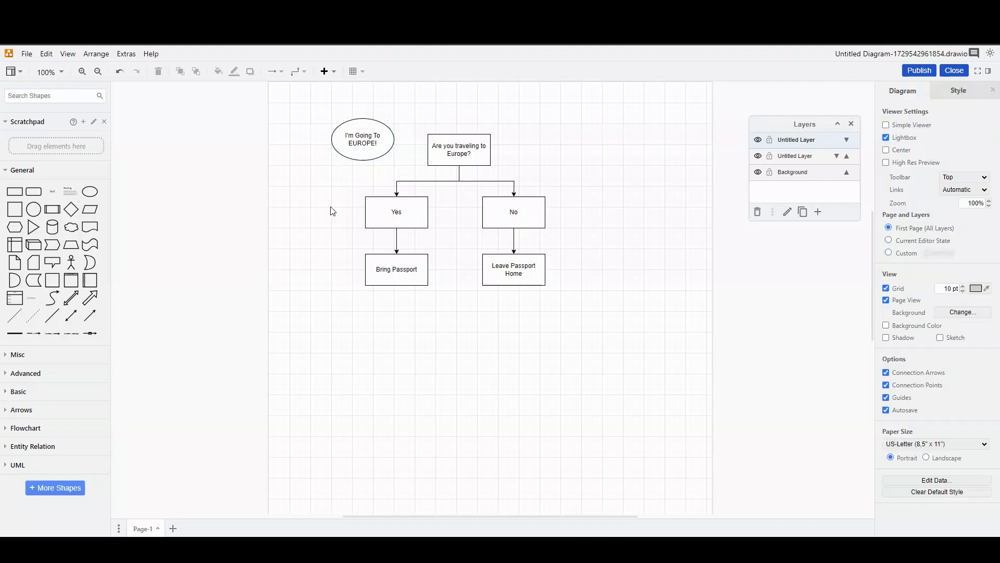
# Link the I'm Going To EUROPE! ellipse to the toggle code copied from the draw.io article: data:action/json,{"actions":[{"toggle":{"cells":["YwLYfkWT0Qeqm7Gh2uLp-177"]}}]}.
pyautogui.click(370, 150)
pyautogui.rightClick(370, 151)
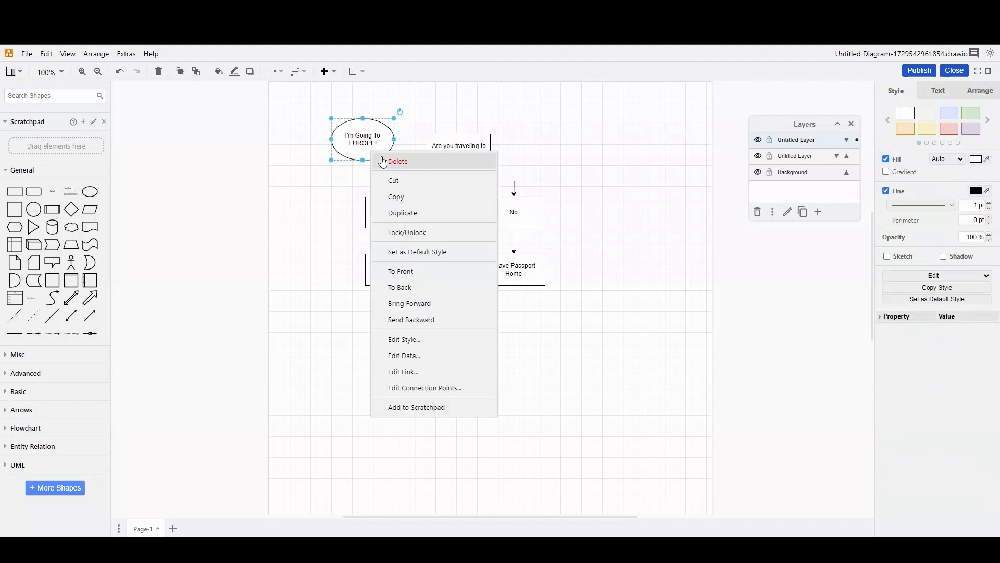
pyautogui.click(381, 372)
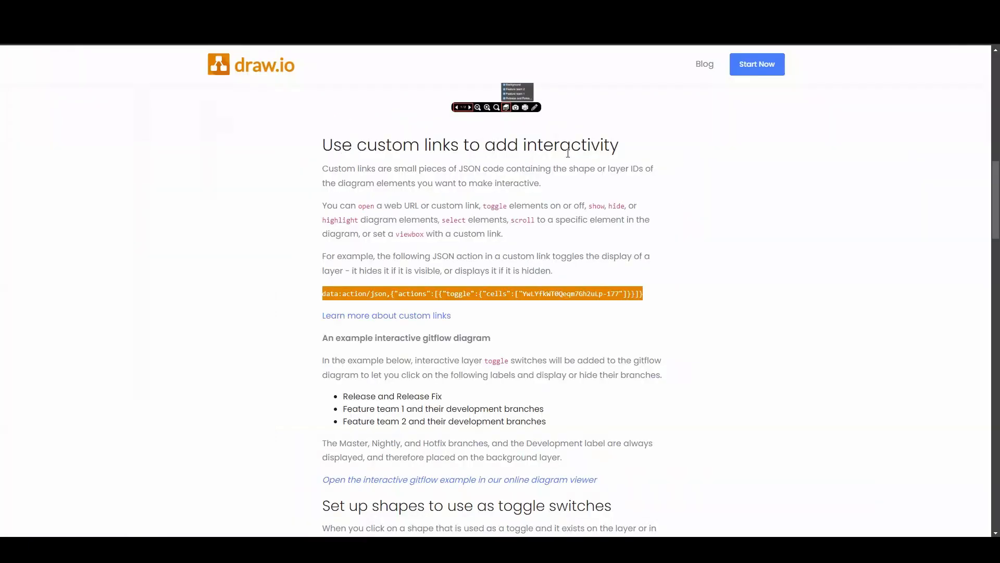
pyautogui.click(678, 316)
pyautogui.moveTo(645, 294); pyautogui.dragTo(301, 291)
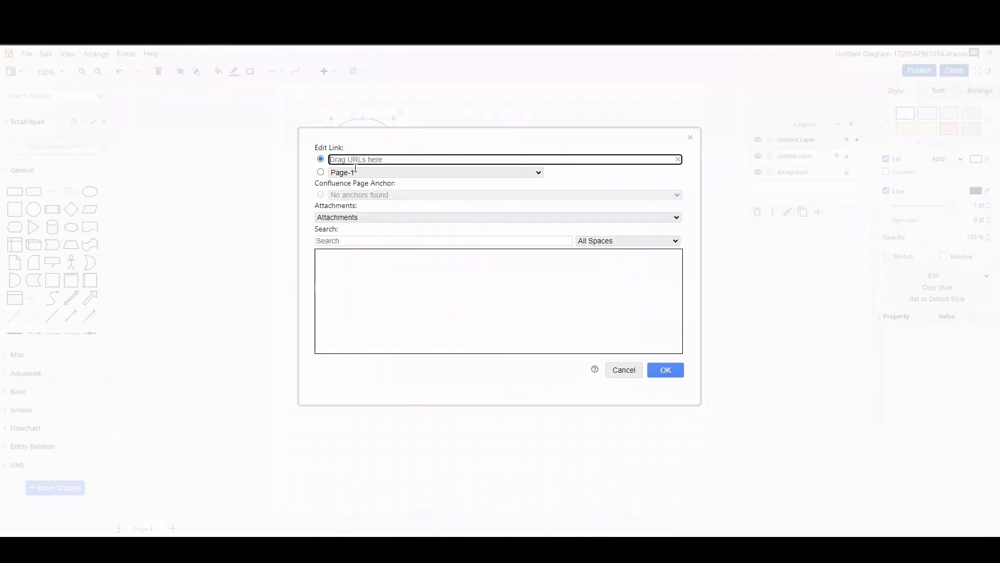
pyautogui.write('data:action/json,{"actions":[{"toggle":{"cells":["YwLYfkWT0Qeqm7Gh2uLp-177"]}}]}')
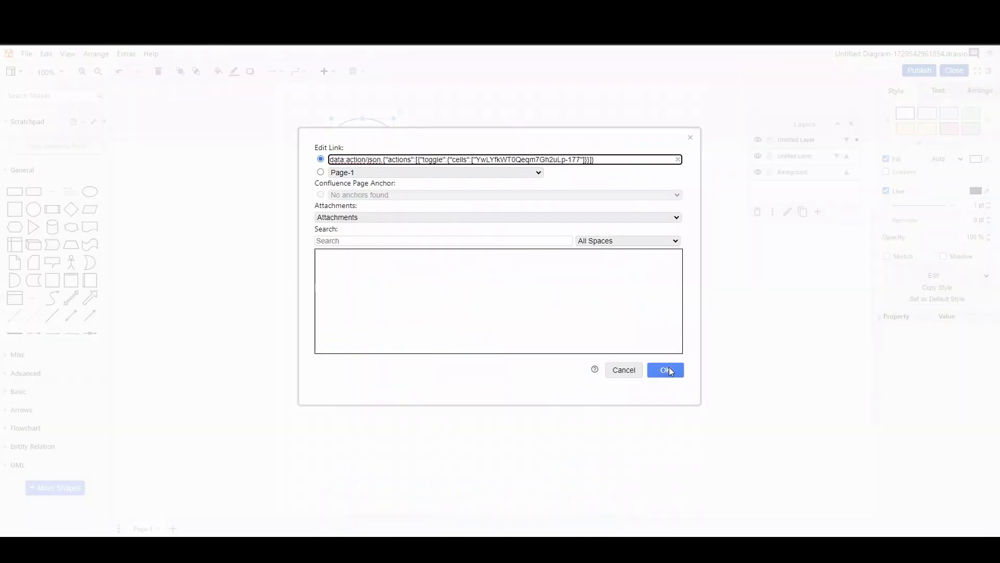